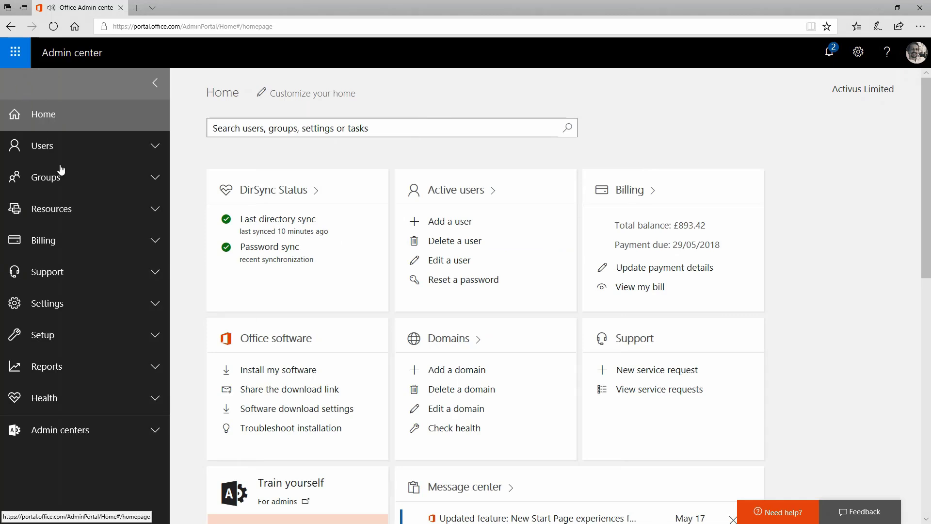
Step: Open the multi-factor authentication management page from the Azure multi-factor authentication entry in the Services & add-ins settings
click(87, 303)
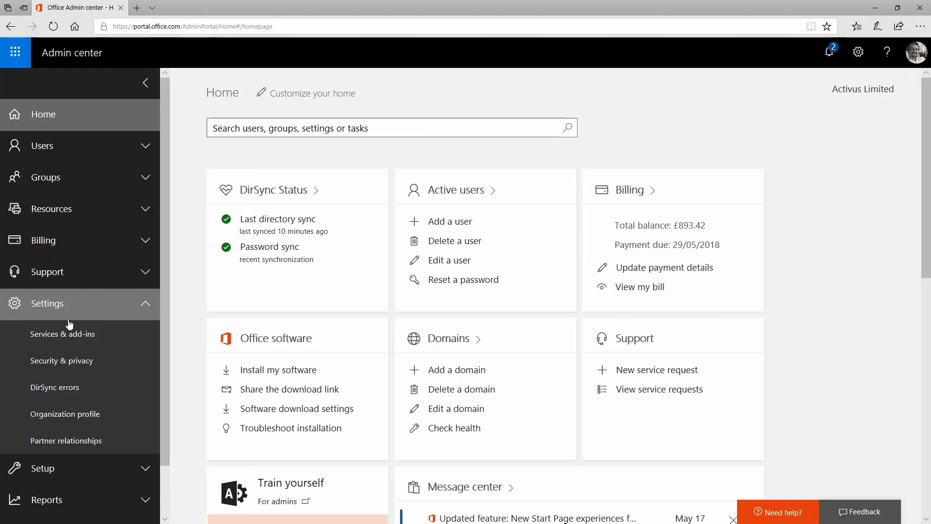
click(70, 339)
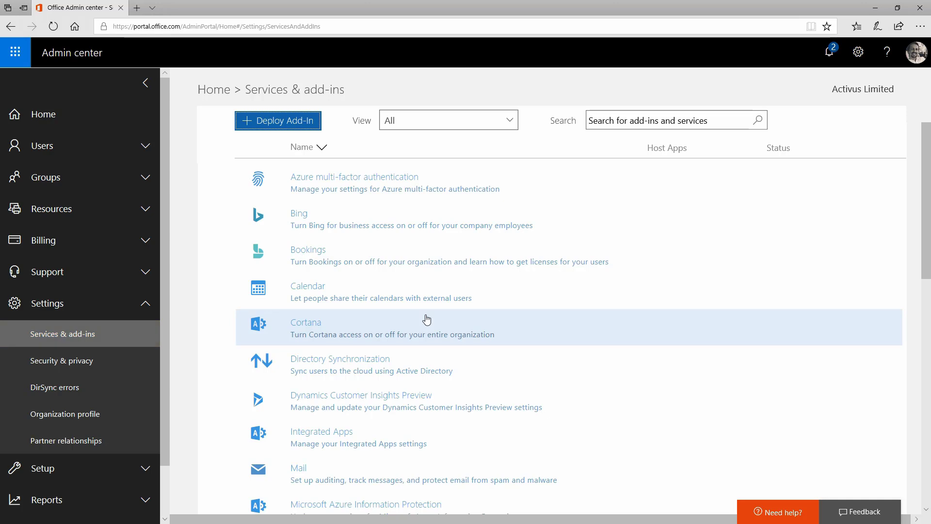
click(398, 182)
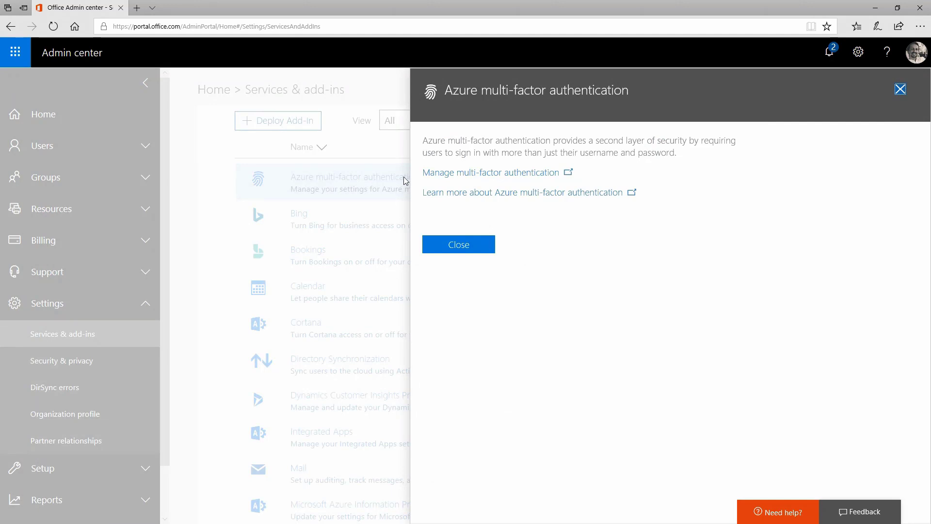
click(456, 177)
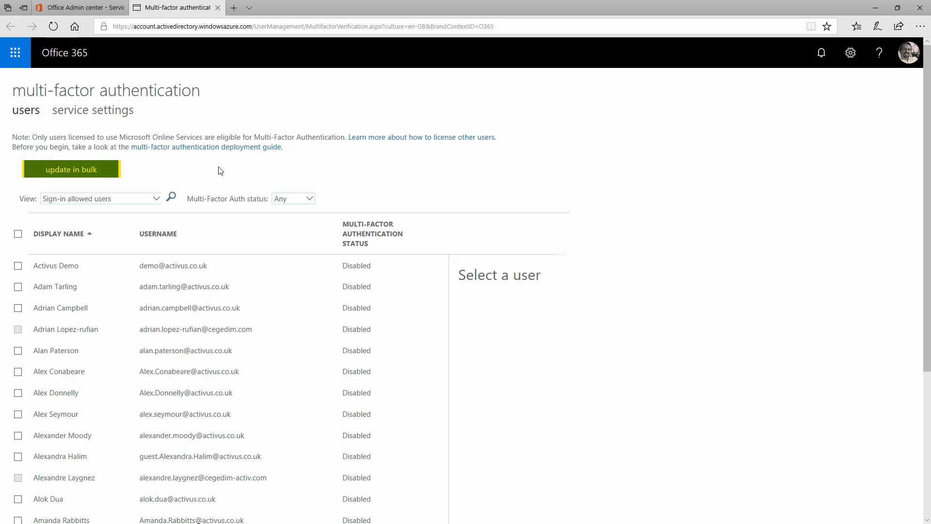
Step: View the bulk user update dialog with its CSV file option and close it without choosing a file
click(89, 170)
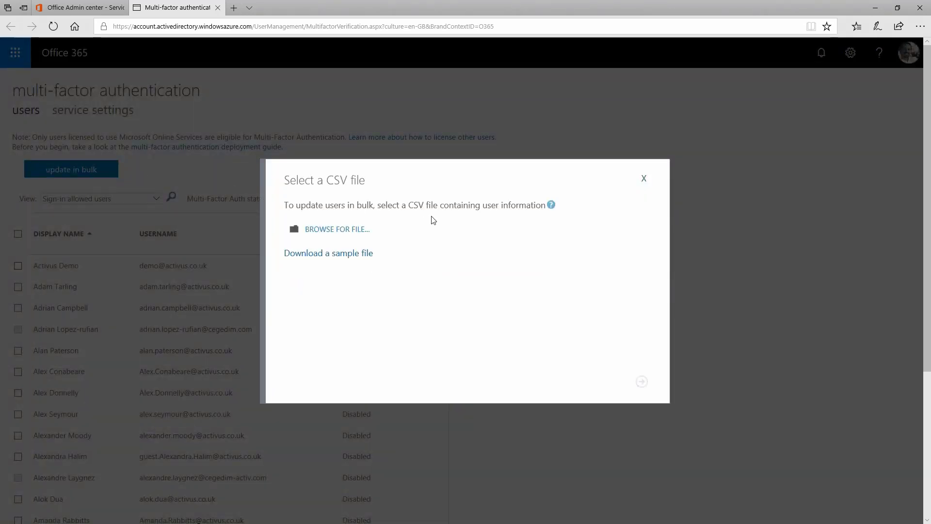
click(644, 179)
Step: Search the multi-factor authentication user list by the user's first name
click(172, 199)
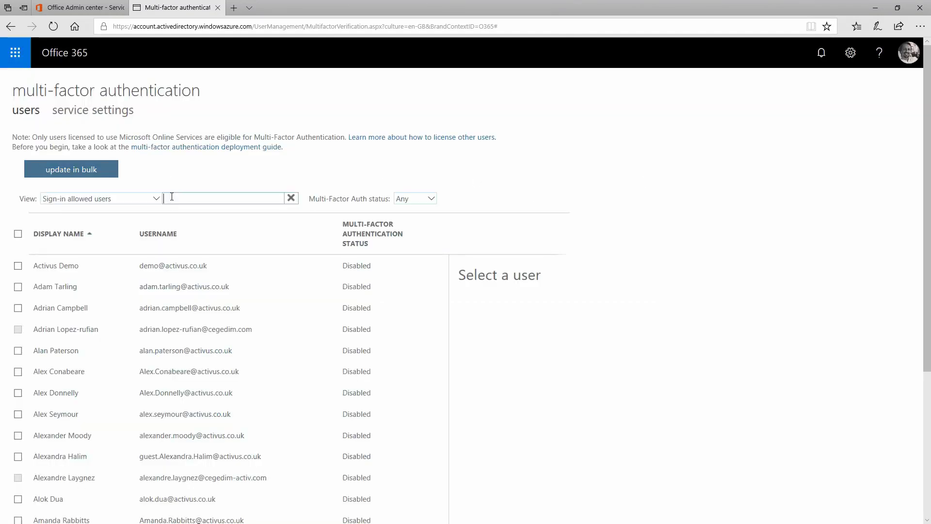
text(matt)
key(Return)
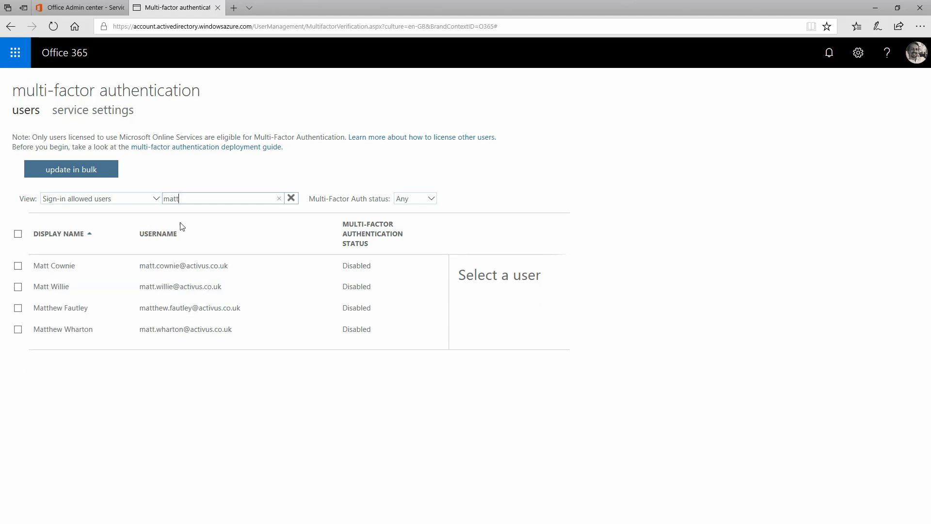
Step: Enable multi-factor authentication for the administrator's own account in the filtered user list and dismiss the confirmation
click(19, 330)
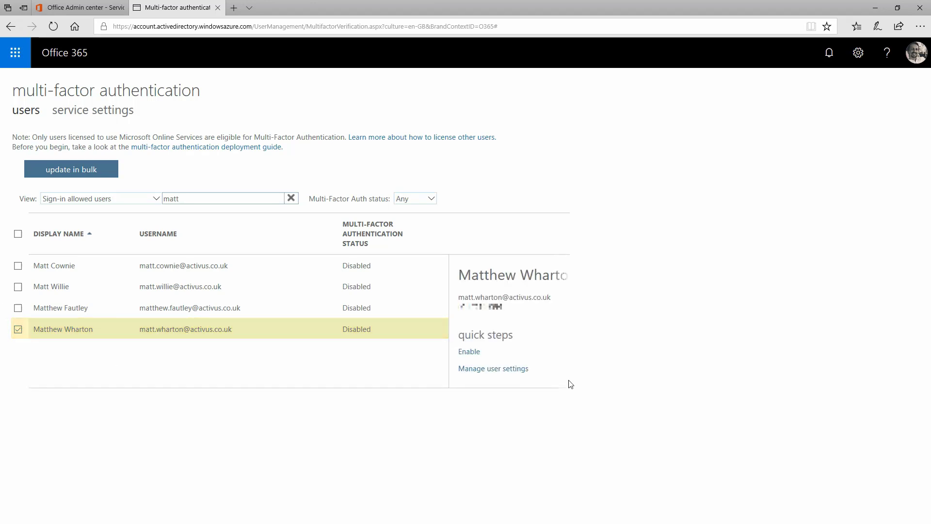
click(469, 353)
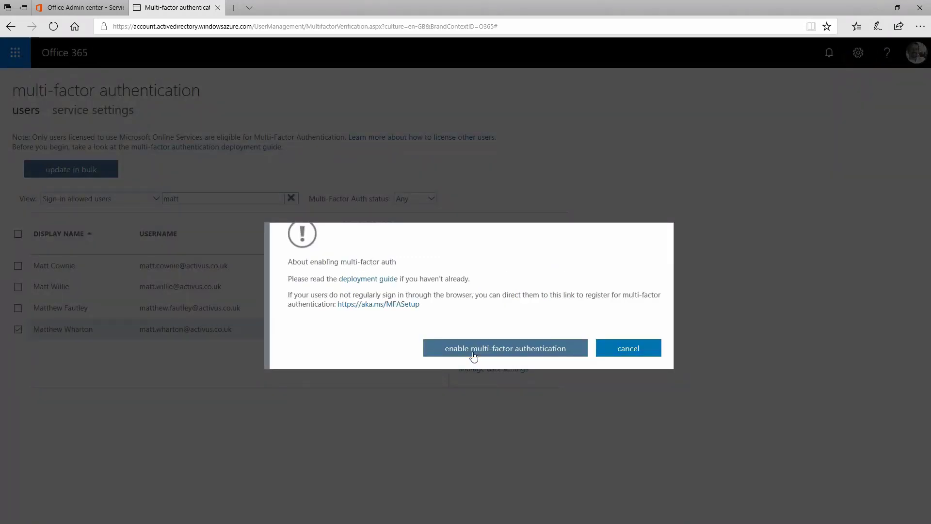
click(480, 350)
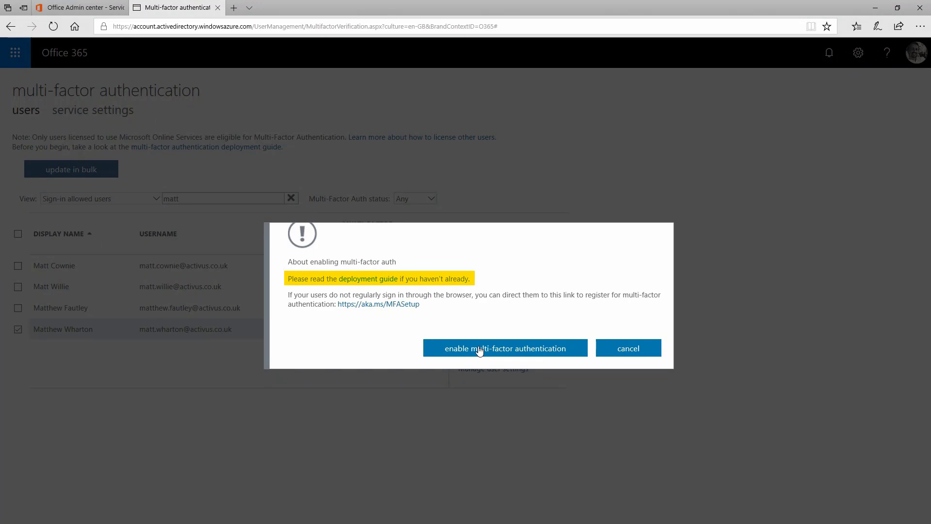
click(480, 349)
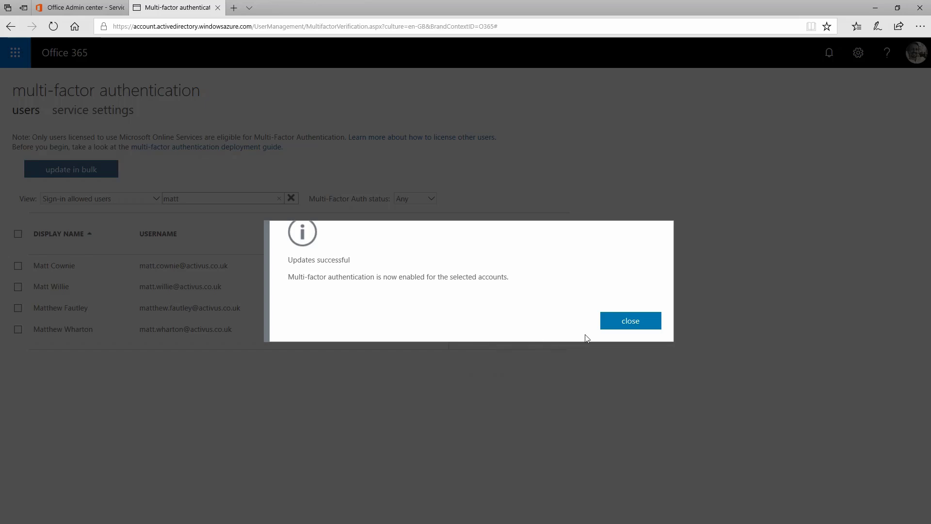
click(631, 321)
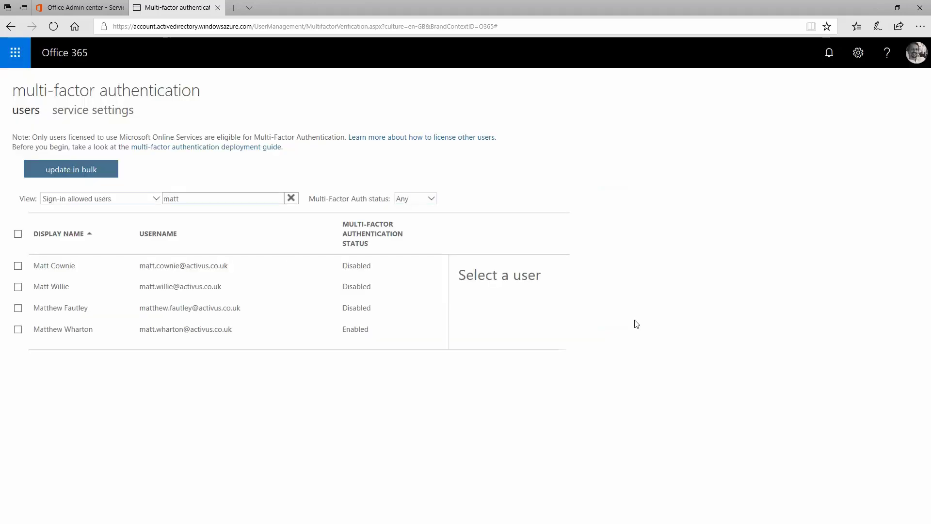
Step: In the service settings, allow users to remember multi-factor authentication on devices they trust and save the change
click(101, 114)
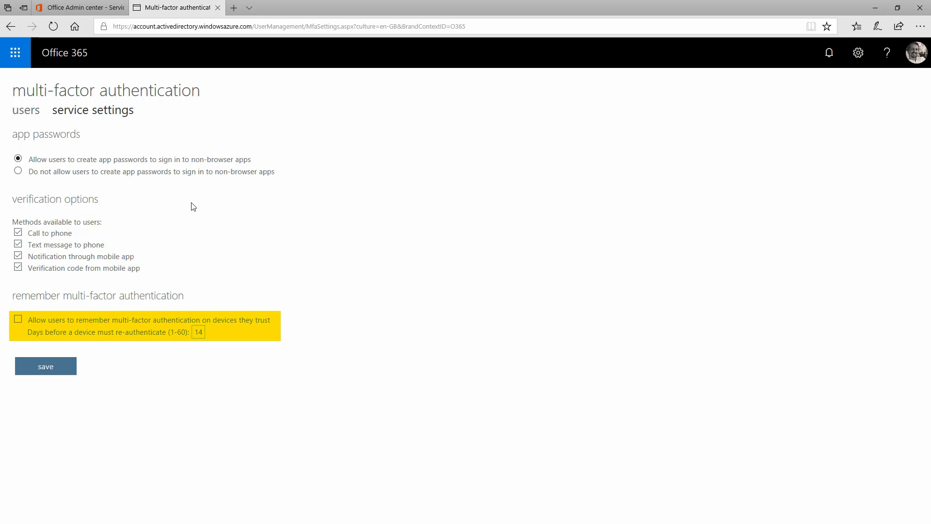
click(18, 320)
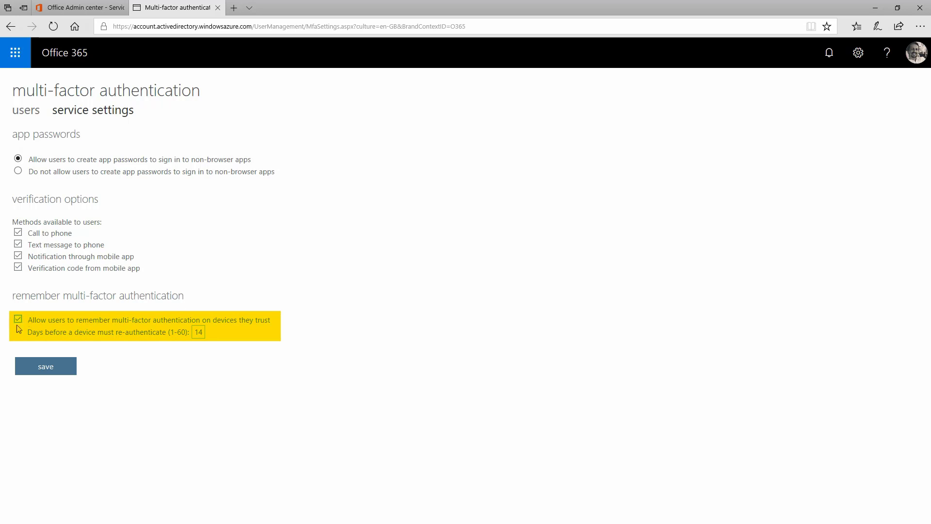
click(44, 370)
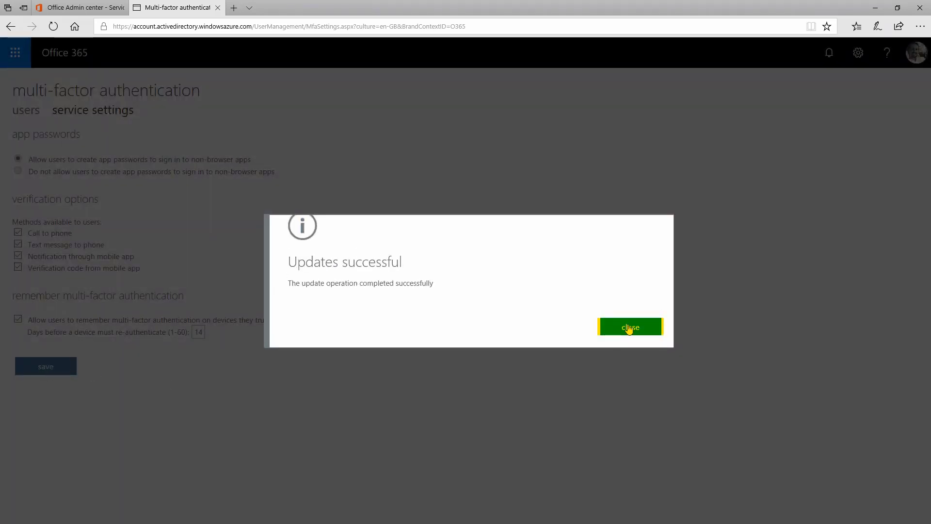
click(629, 328)
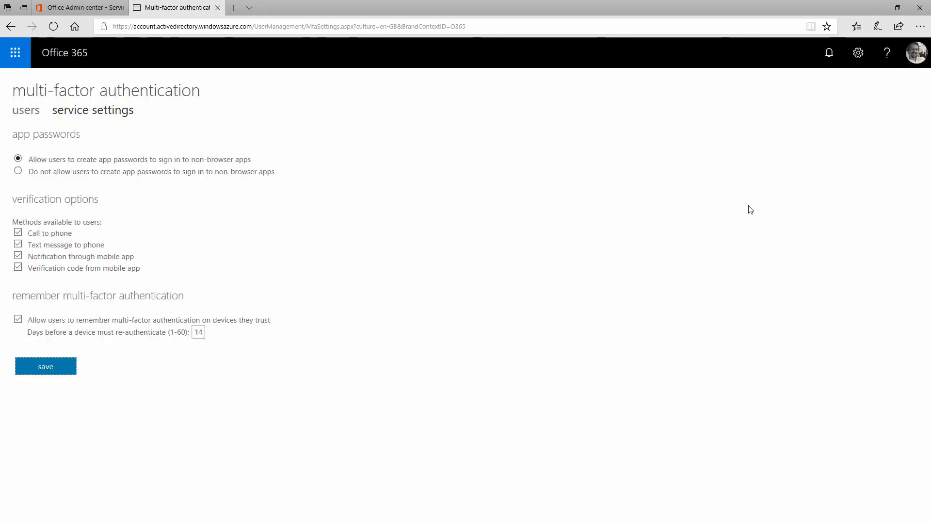
Step: Sign out of the Office 365 account and sign back in with the same account
click(918, 53)
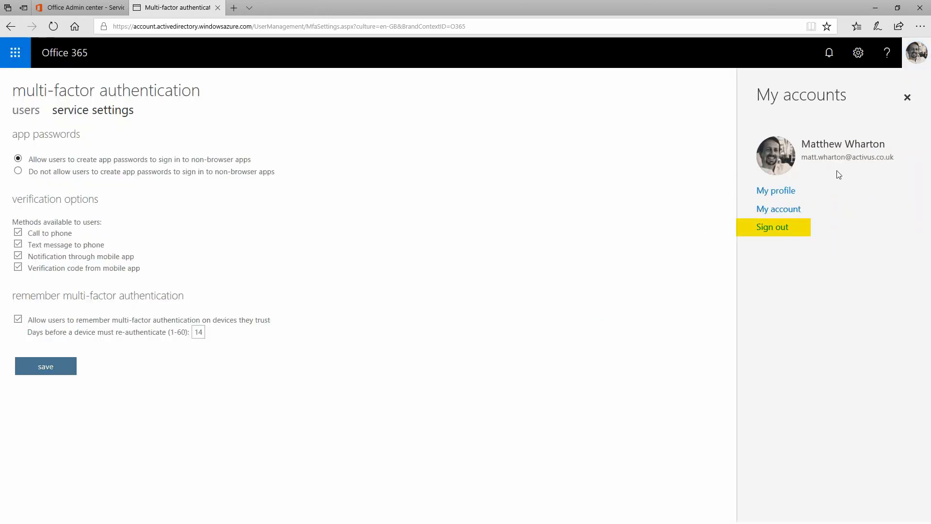
click(776, 228)
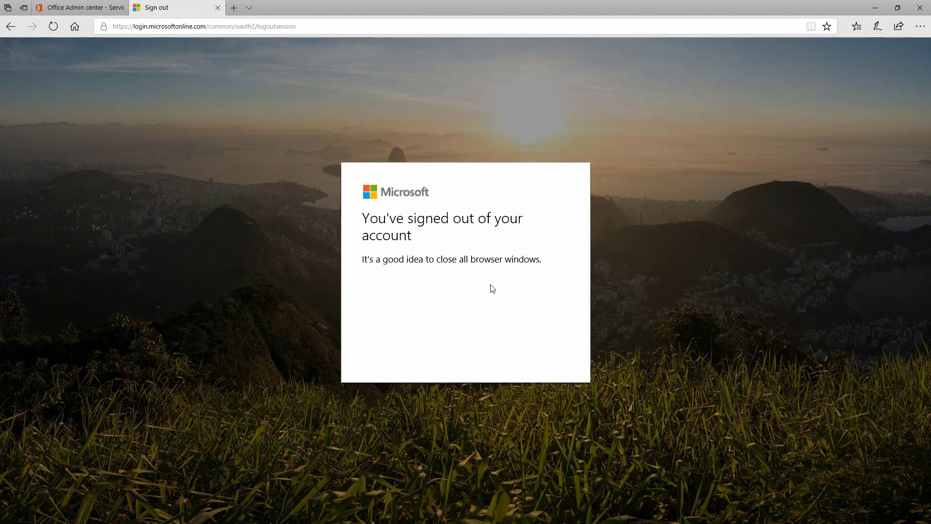
click(515, 265)
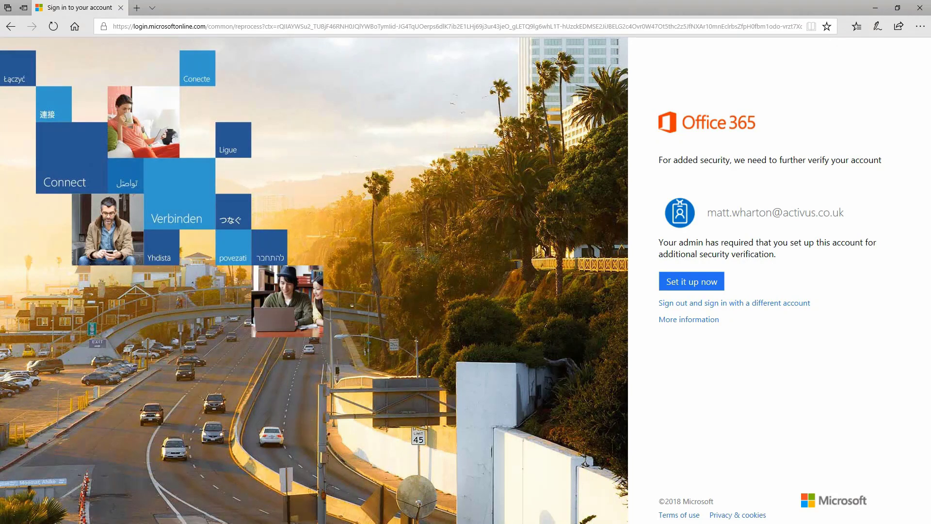
Step: Start the additional security verification setup and choose Mobile app as contact method with Receive notifications for verification
click(693, 285)
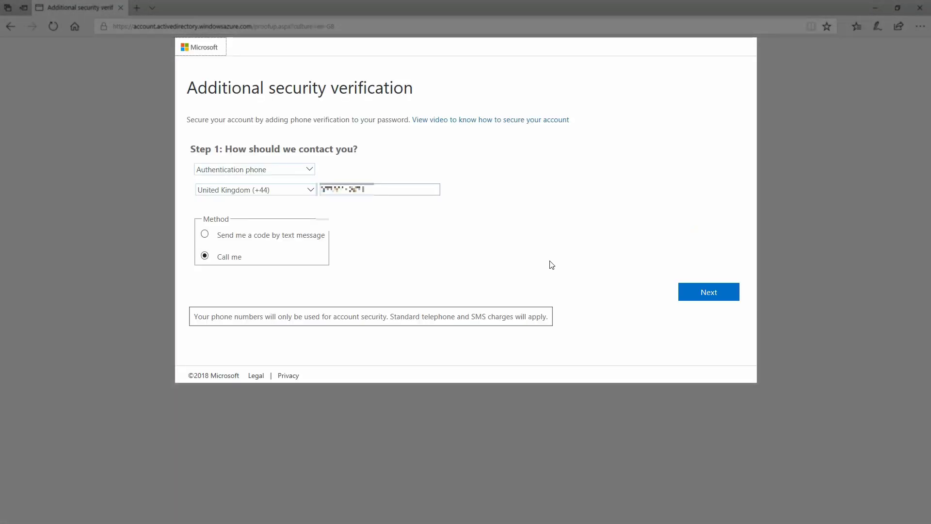
click(308, 170)
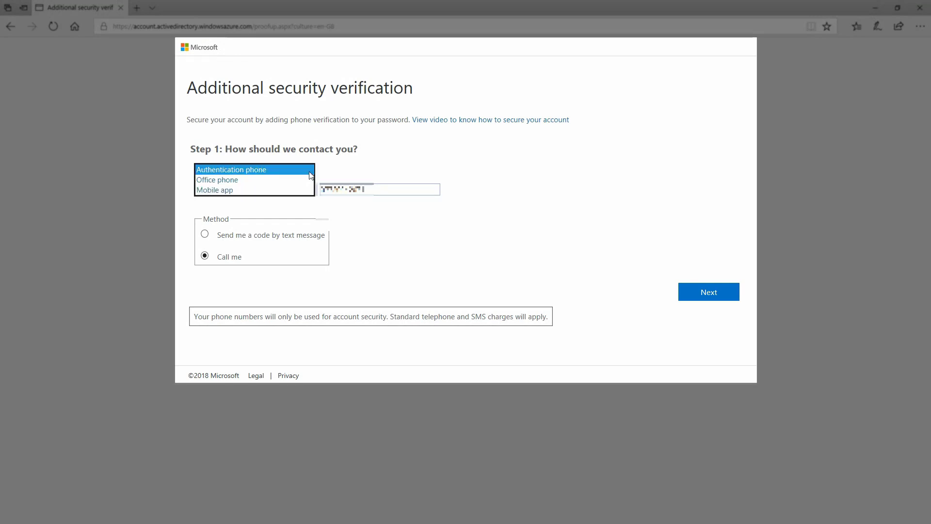
click(275, 191)
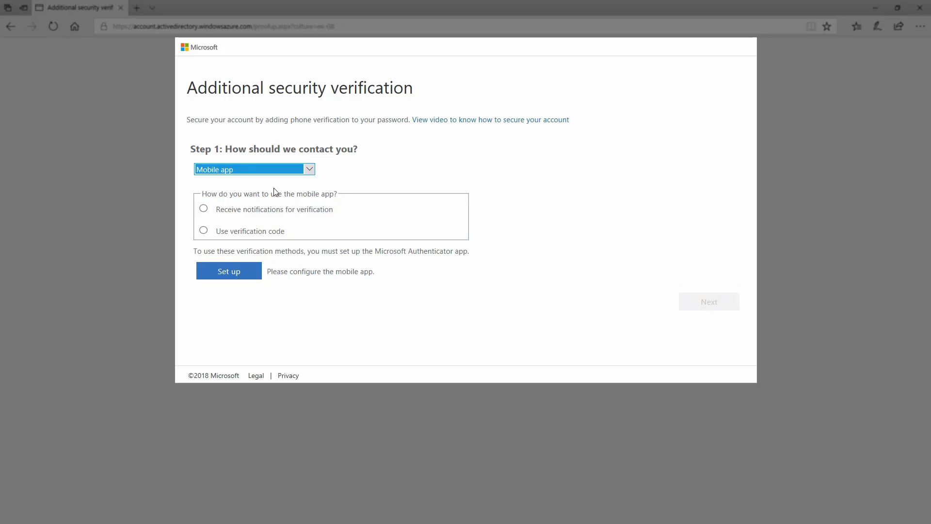
click(225, 212)
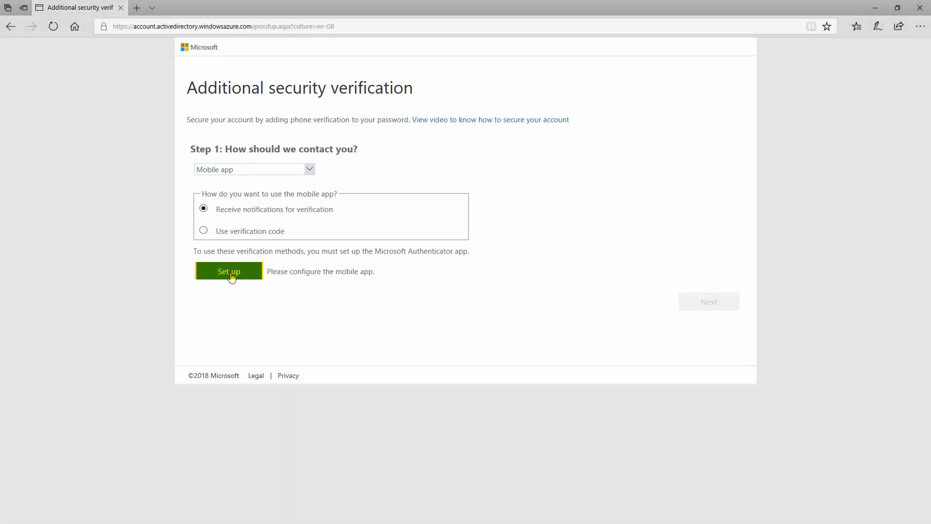
Step: Configure the Microsoft Authenticator mobile app and complete the remaining verification steps with the prefilled backup phone number
click(230, 273)
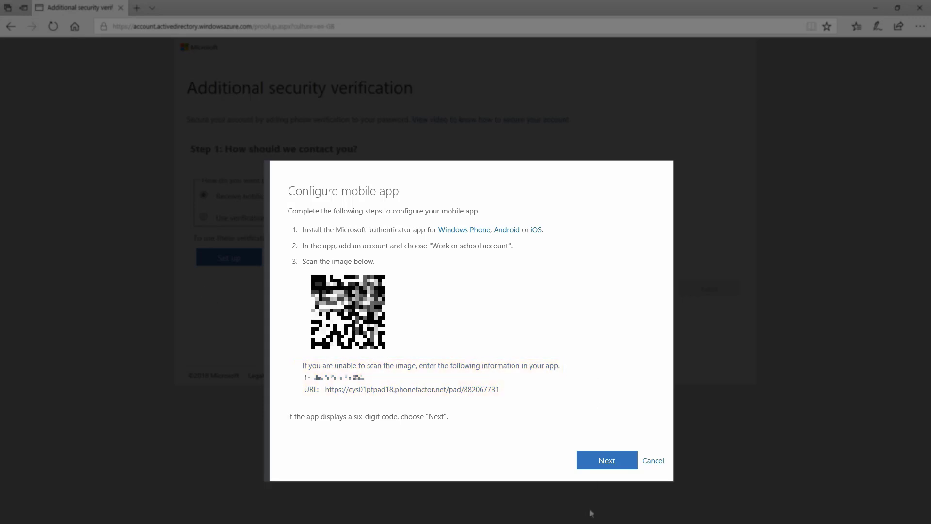
click(609, 461)
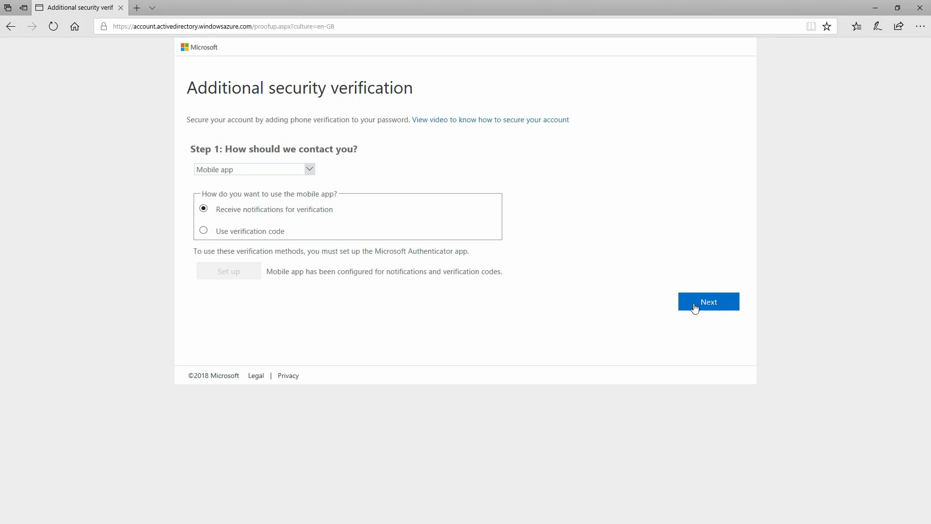
click(729, 308)
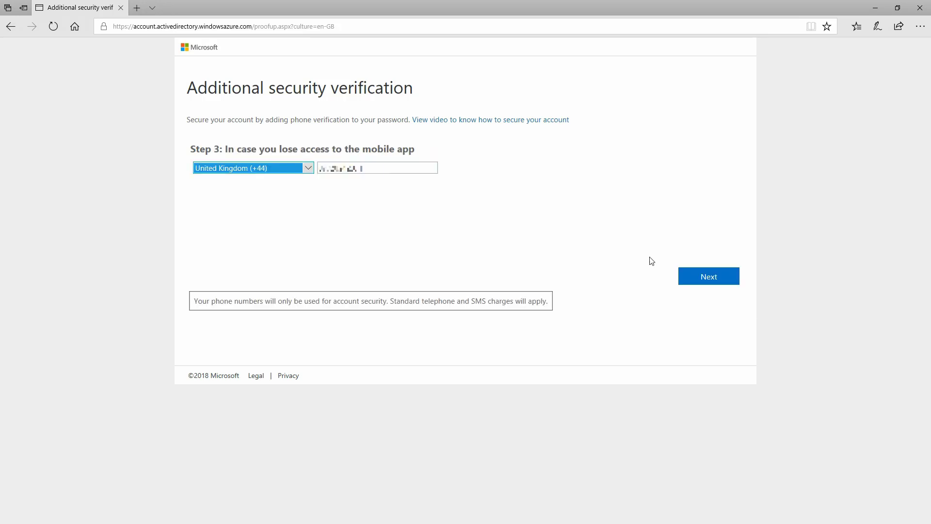
click(709, 276)
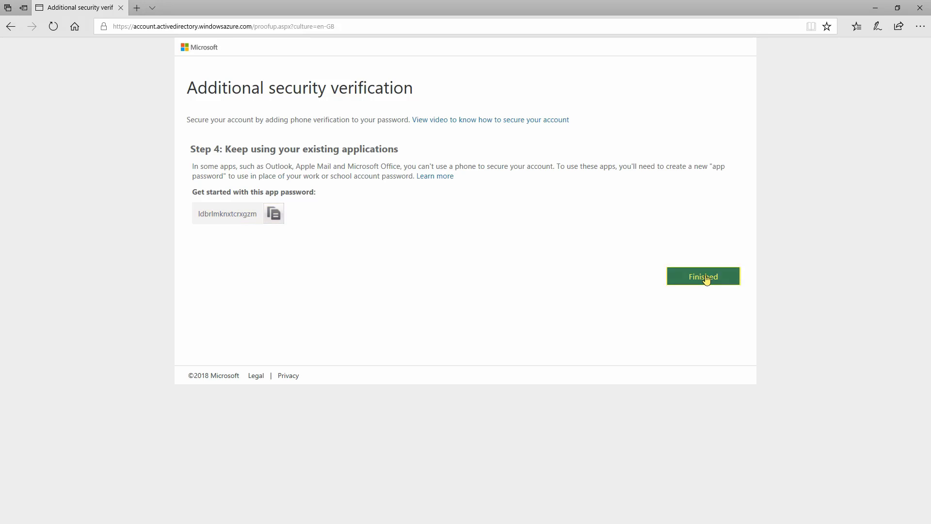
click(707, 278)
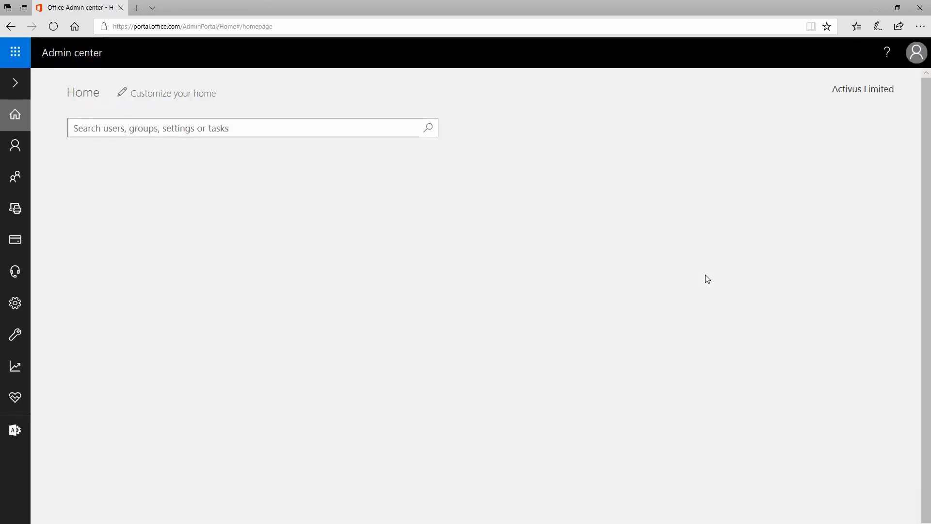
Step: Open the app passwords management page from the account's Security & privacy settings
click(917, 53)
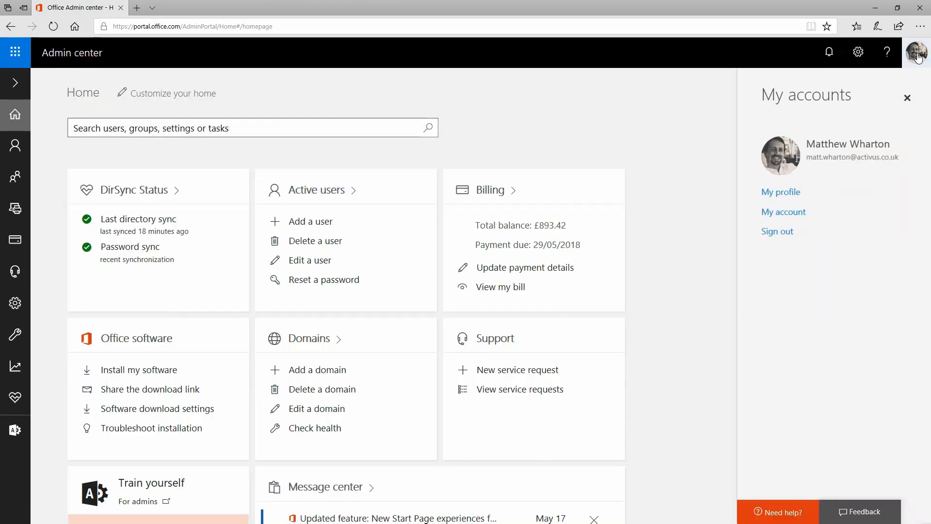
click(781, 214)
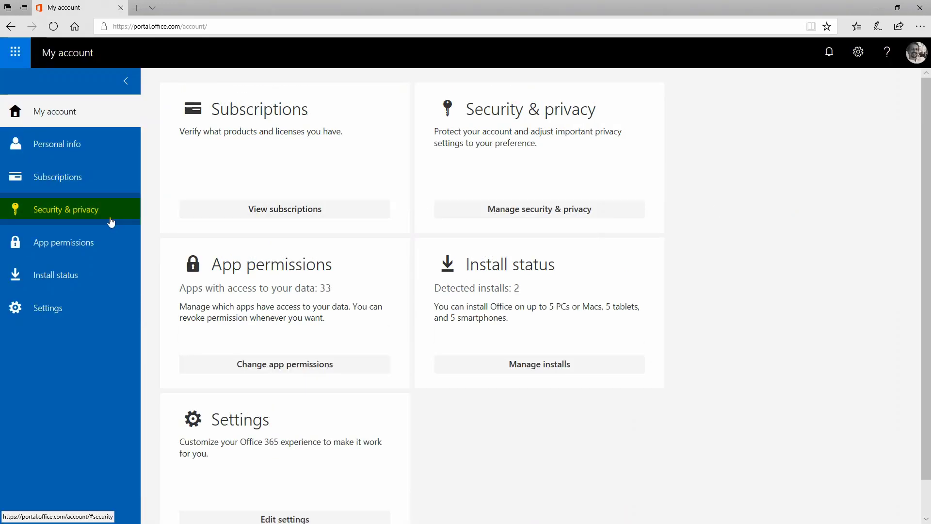
click(82, 213)
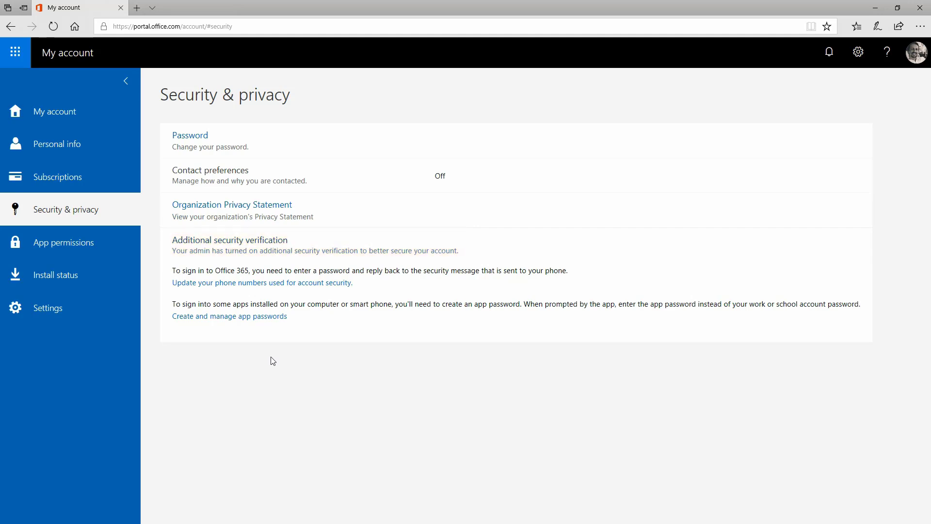
click(265, 320)
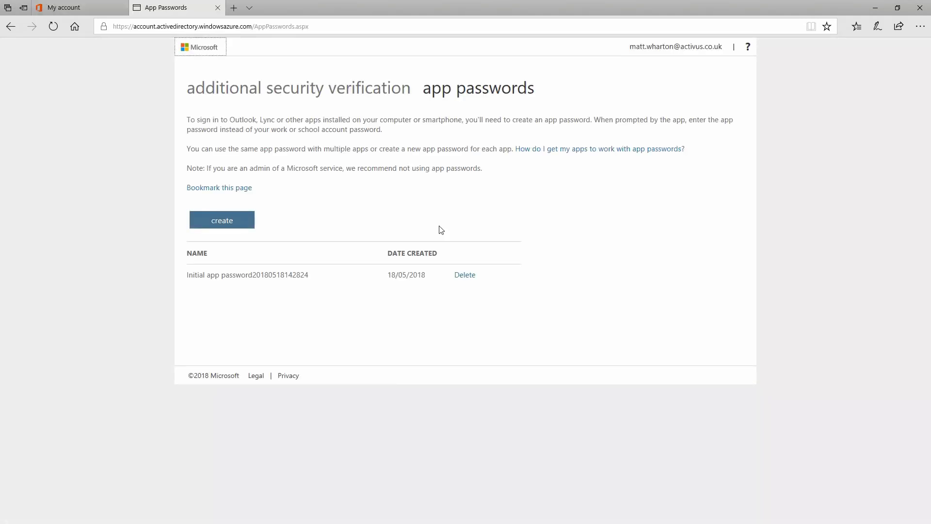
Step: Delete the initial app password from the app passwords list and confirm the deletion
click(464, 277)
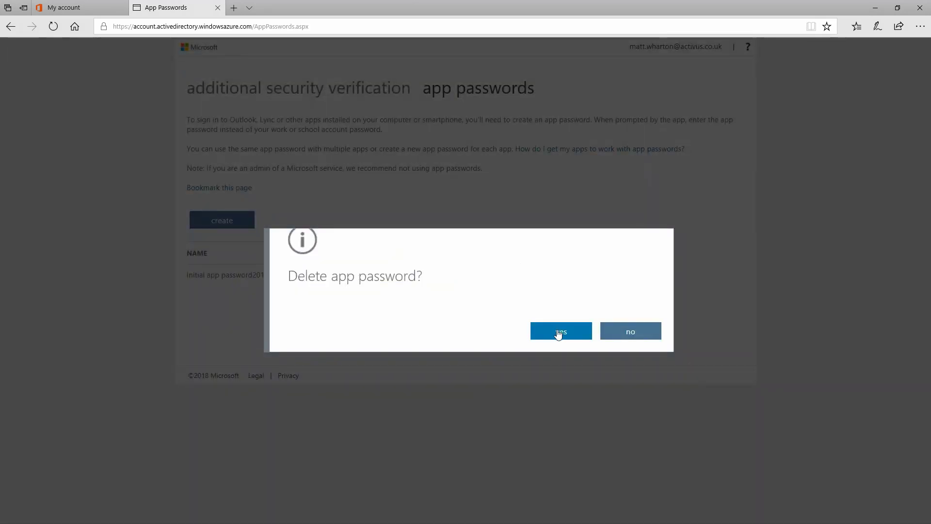
click(559, 334)
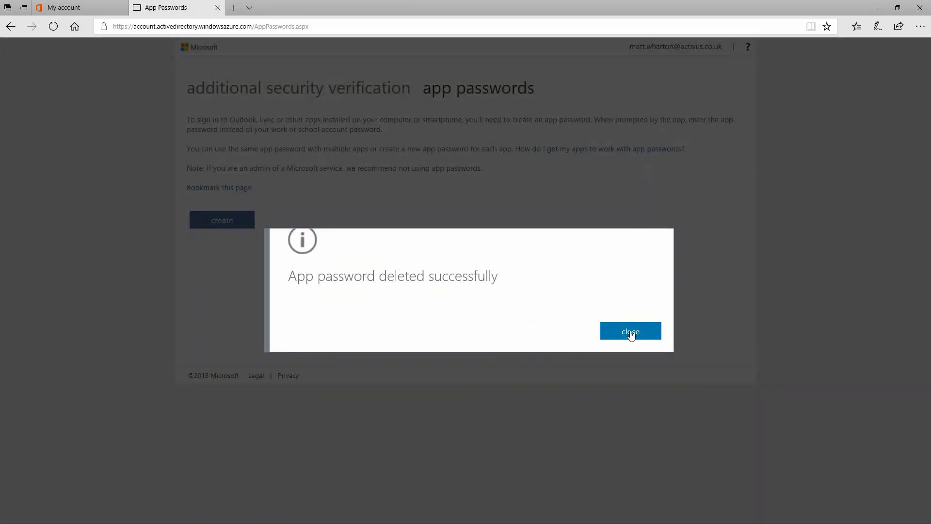